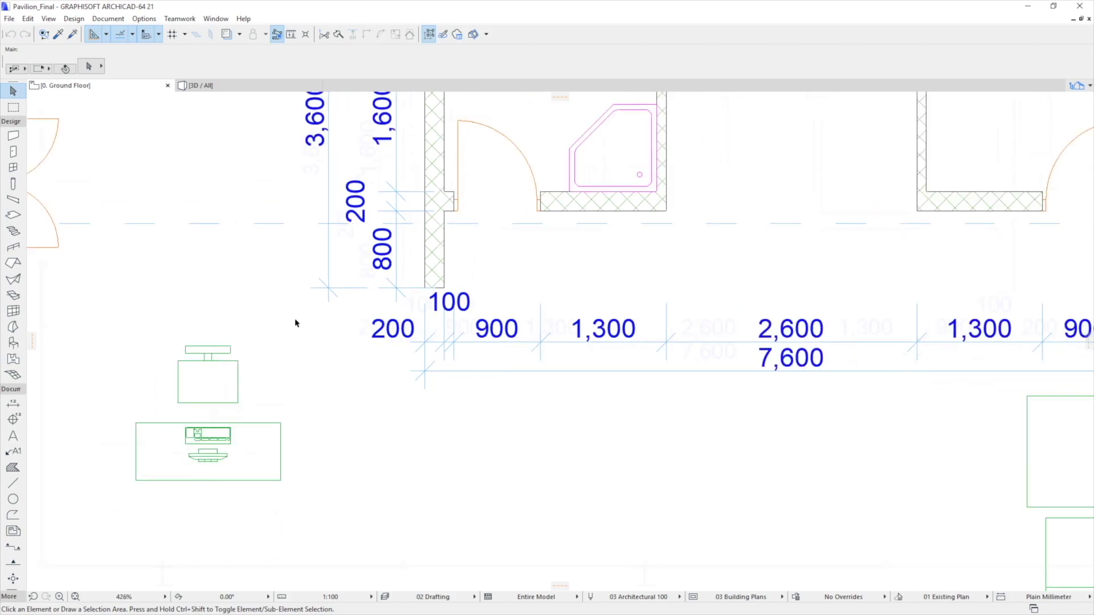
Pan the ground floor plan to center the pavilion layout in view.
mouse_move(296, 324)
middle_down()
mouse_move(271, 367)
mouse_move(145, 454)
middle_up()
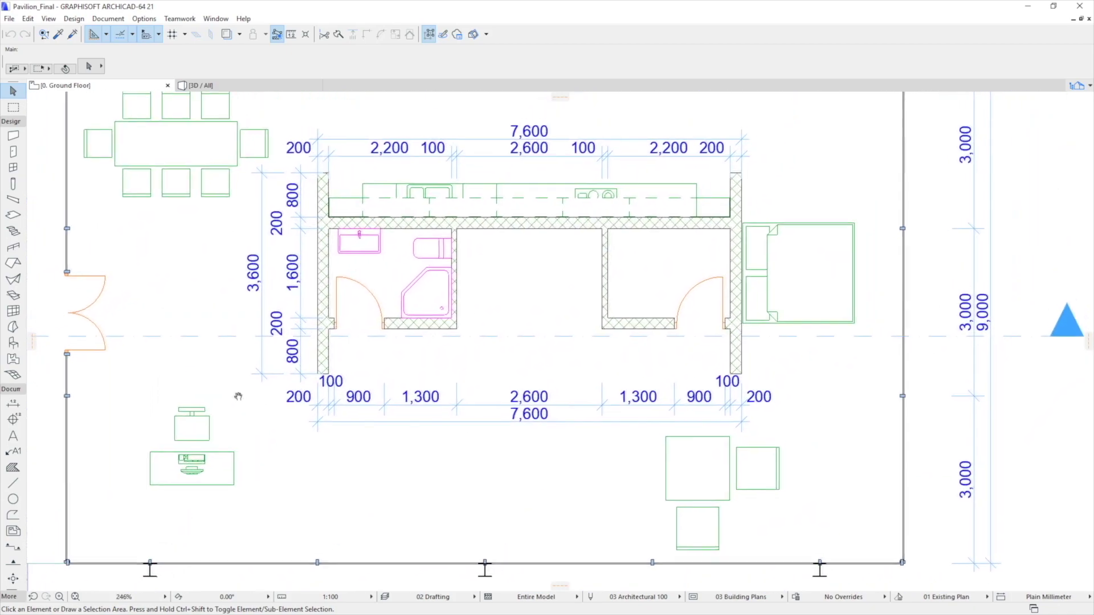
scroll(145, 454, down, 2)
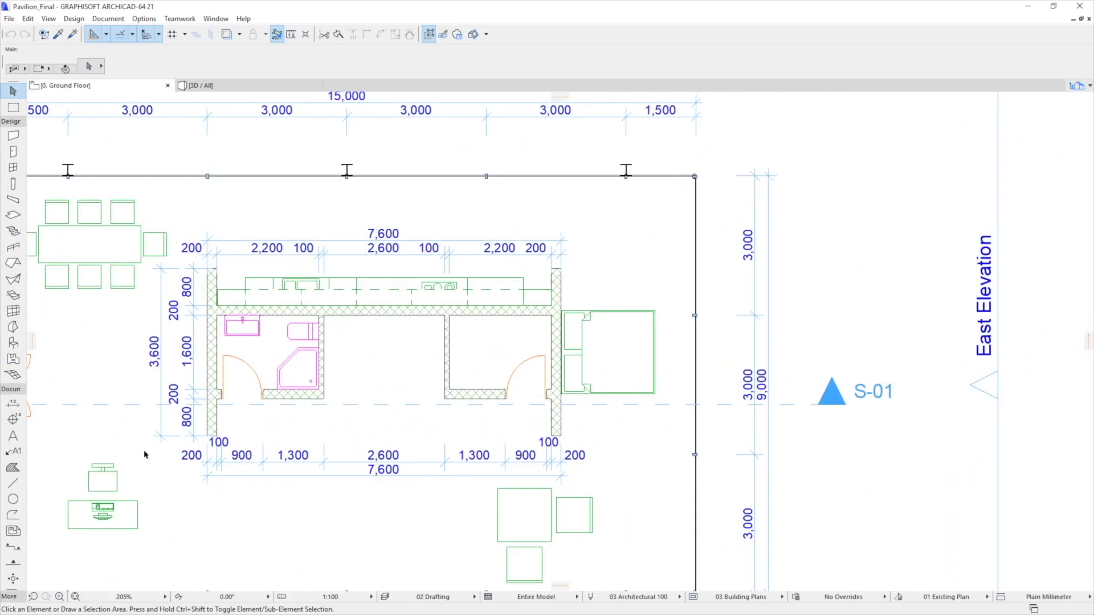
scroll(146, 454, down, 1)
scroll(220, 421, up, 1)
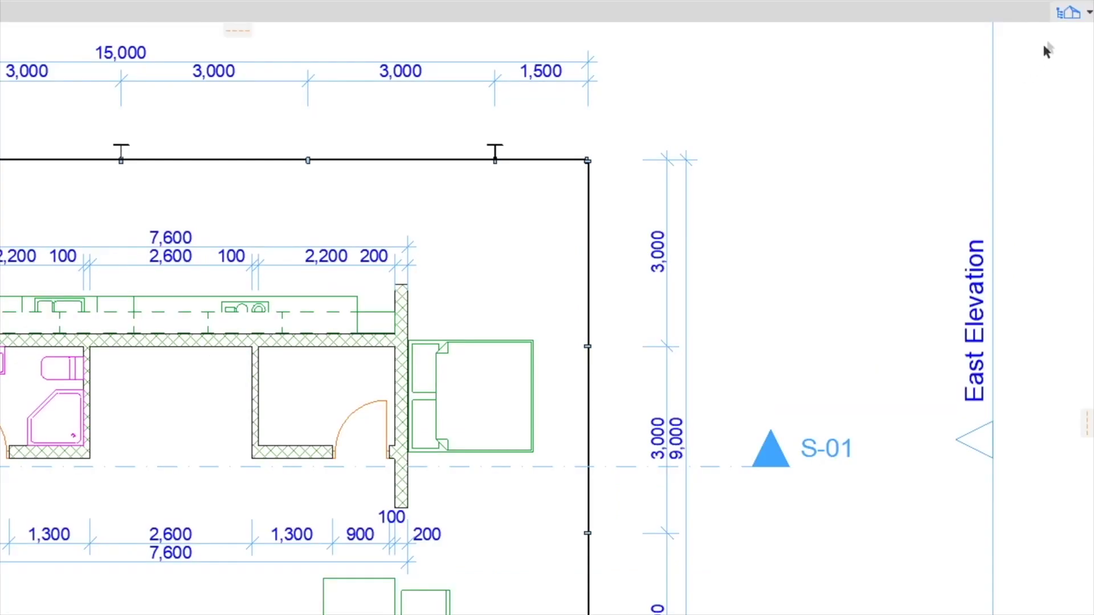
Show the Navigator project map and launch the Generic Axonometry 3D view.
click(1077, 85)
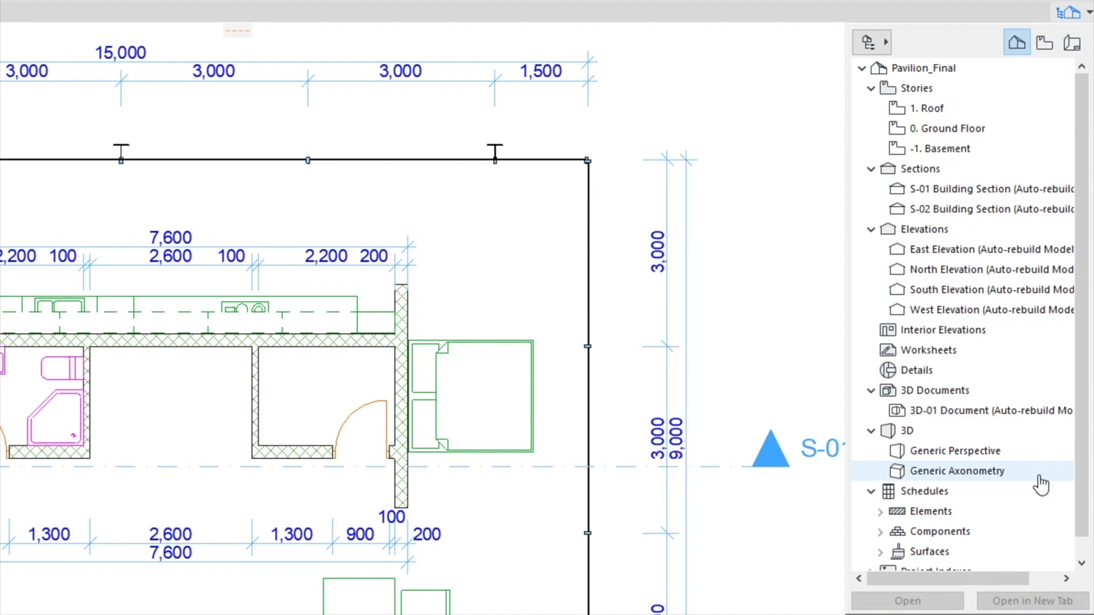
double_click(1041, 483)
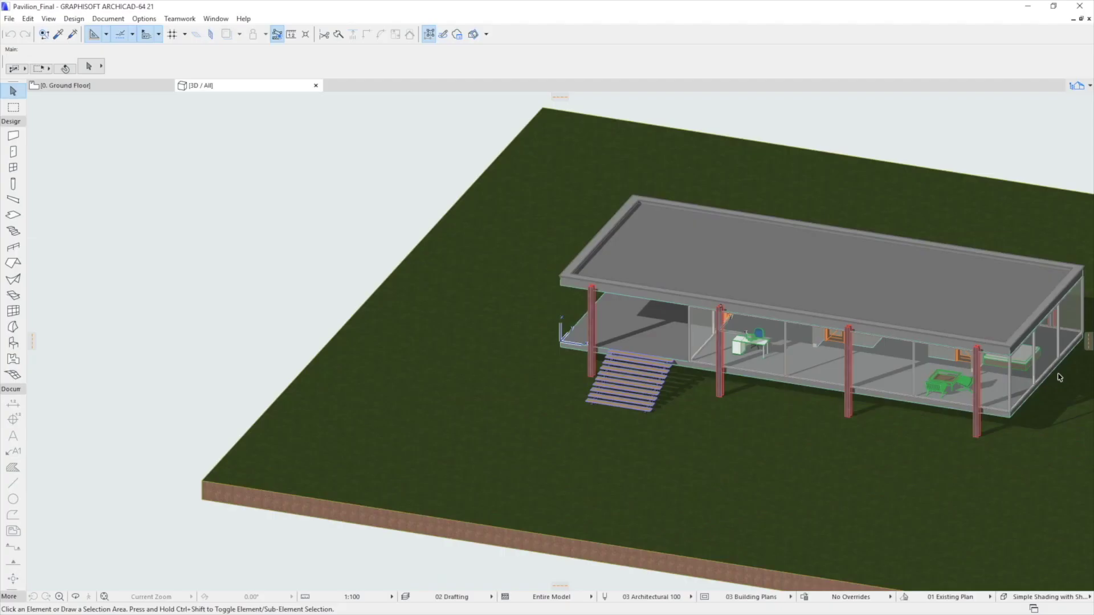
Shift and orbit the axonometric model to view the entrance stairs and glazed office closely.
middle_drag(1058, 376, 768, 366)
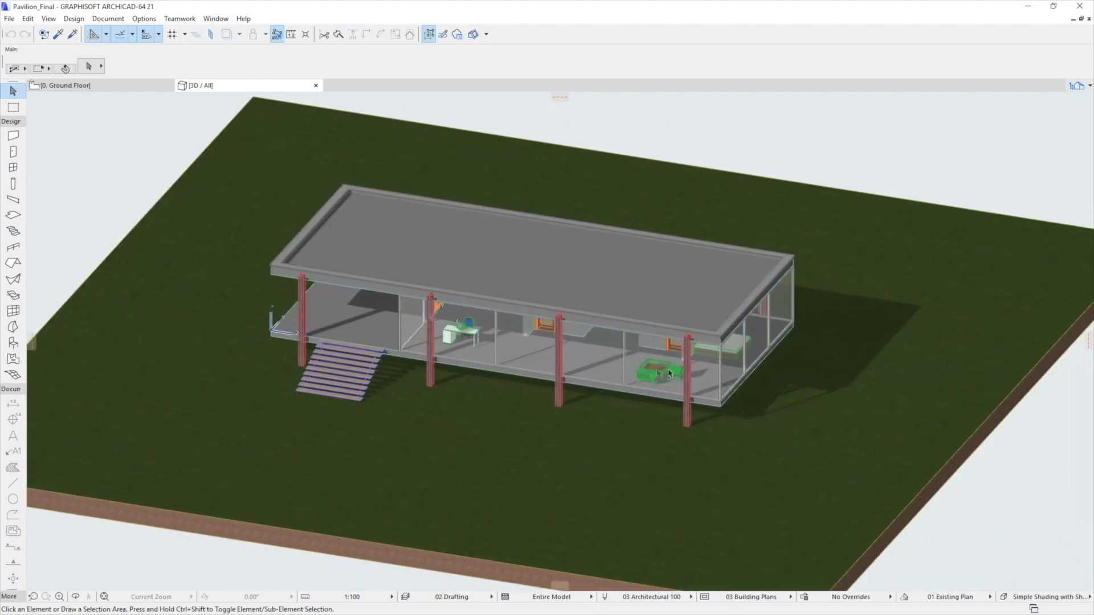
scroll(525, 359, up, 3)
scroll(525, 358, up, 3)
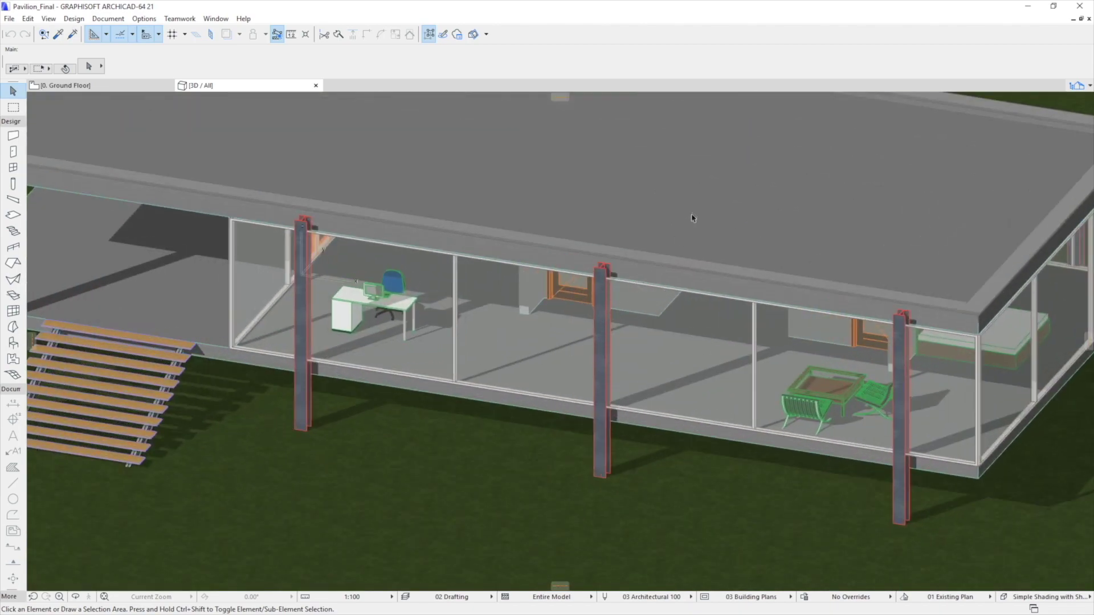
scroll(693, 214, down, 4)
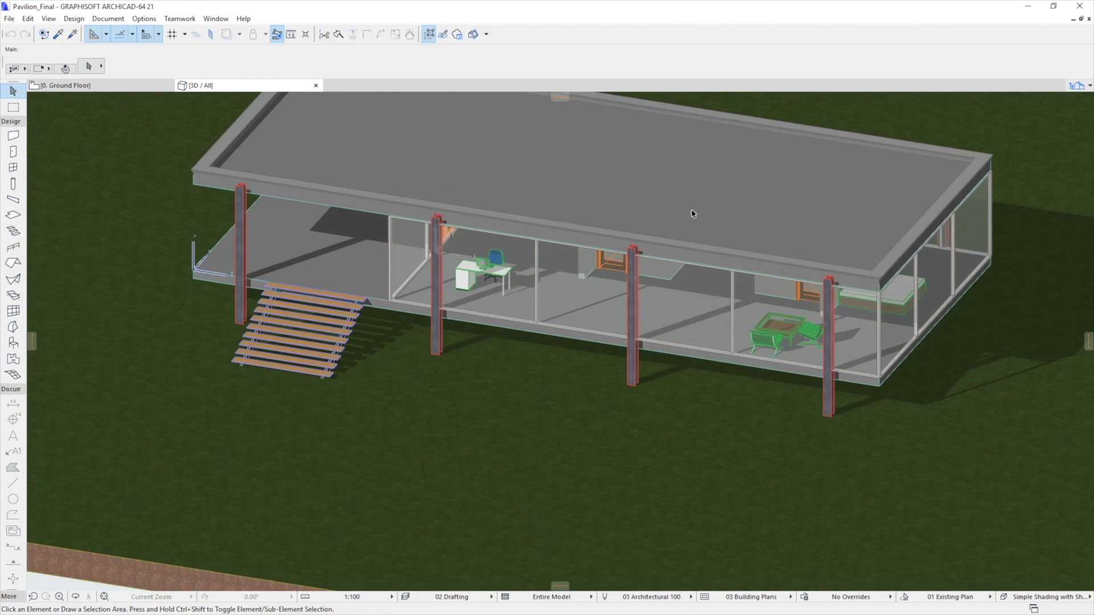
mouse_move(693, 214)
shift+middle_down()
mouse_move(660, 316)
mouse_move(646, 325)
shift+middle_up()
scroll(557, 369, up, 2)
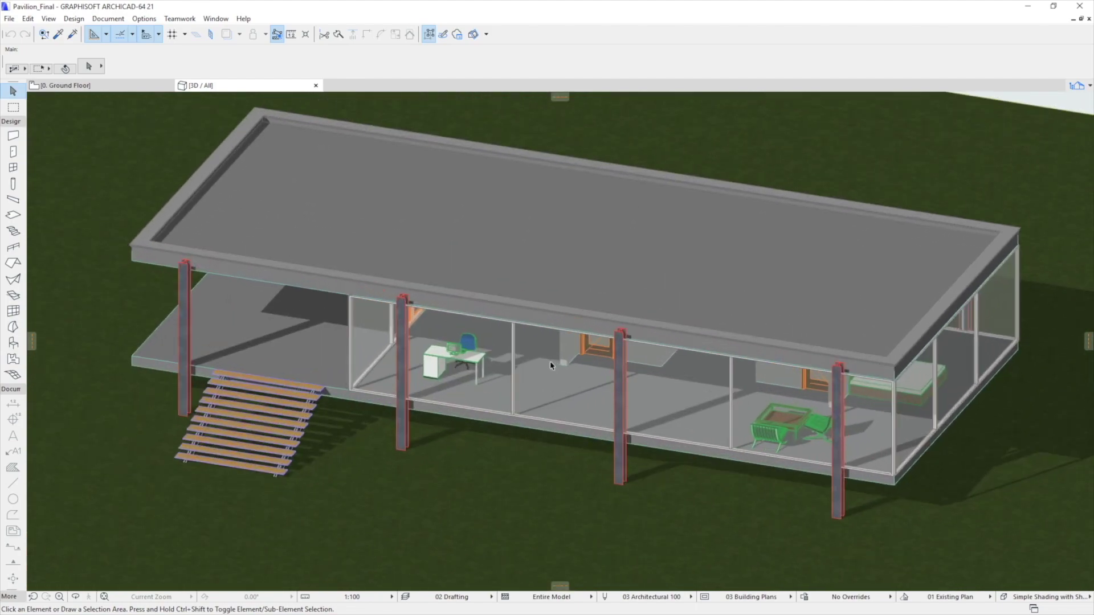
scroll(556, 368, up, 1)
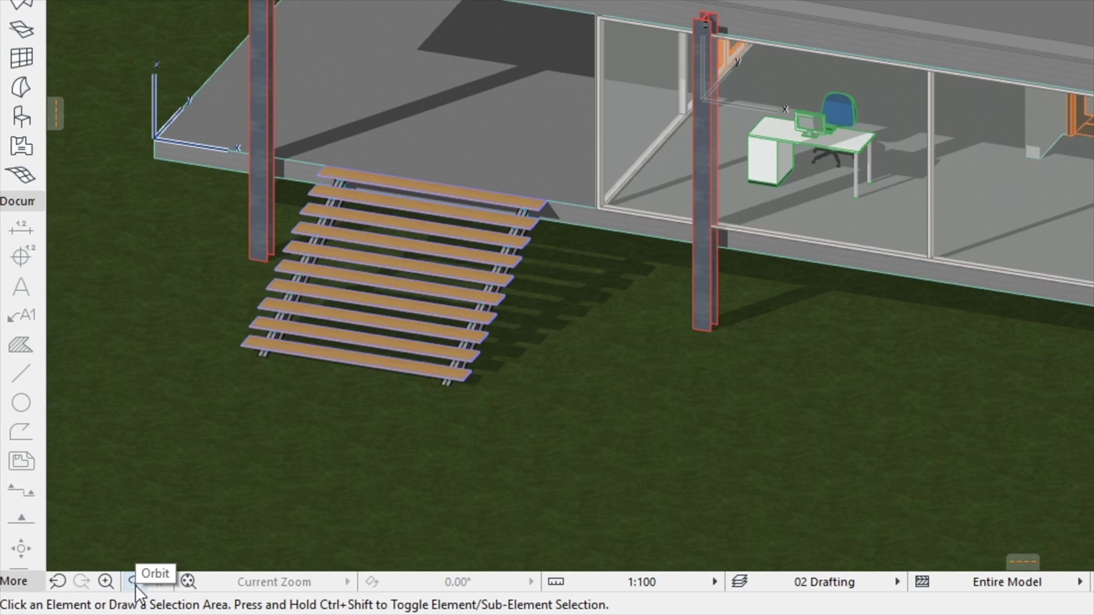
click(135, 583)
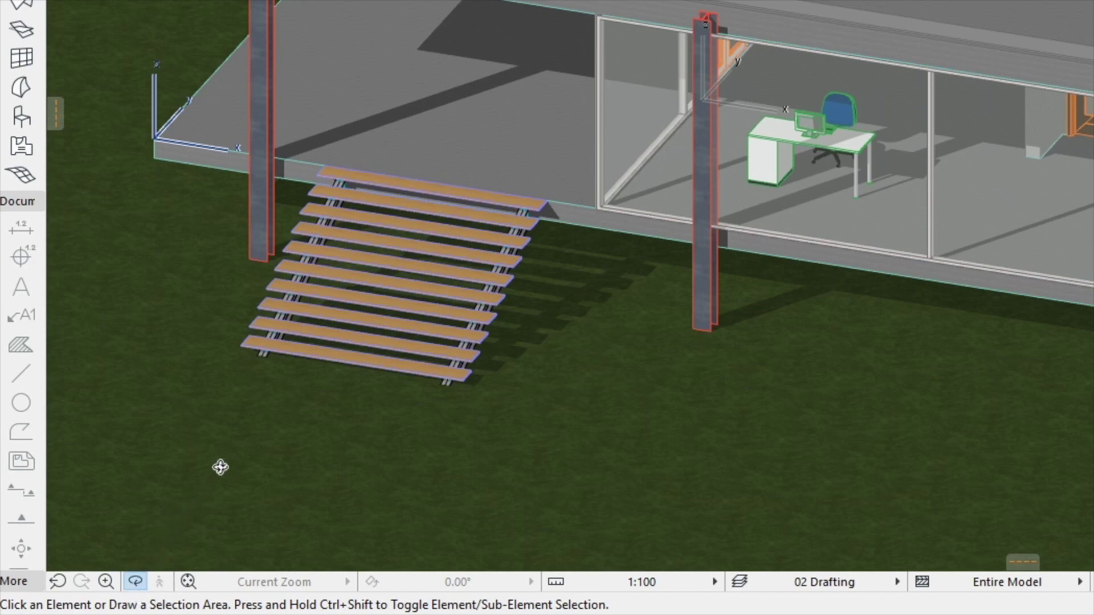
Orbit around the pavilion to reveal kitchen, dining, bedroom and lounge, then leave Orbit mode.
mouse_move(220, 467)
mouse_down()
mouse_move(325, 453)
mouse_move(770, 461)
mouse_move(889, 427)
mouse_move(694, 499)
mouse_move(993, 491)
mouse_move(1000, 480)
mouse_move(855, 411)
mouse_move(417, 272)
mouse_move(565, 287)
mouse_move(776, 275)
mouse_up()
scroll(777, 276, down, 3)
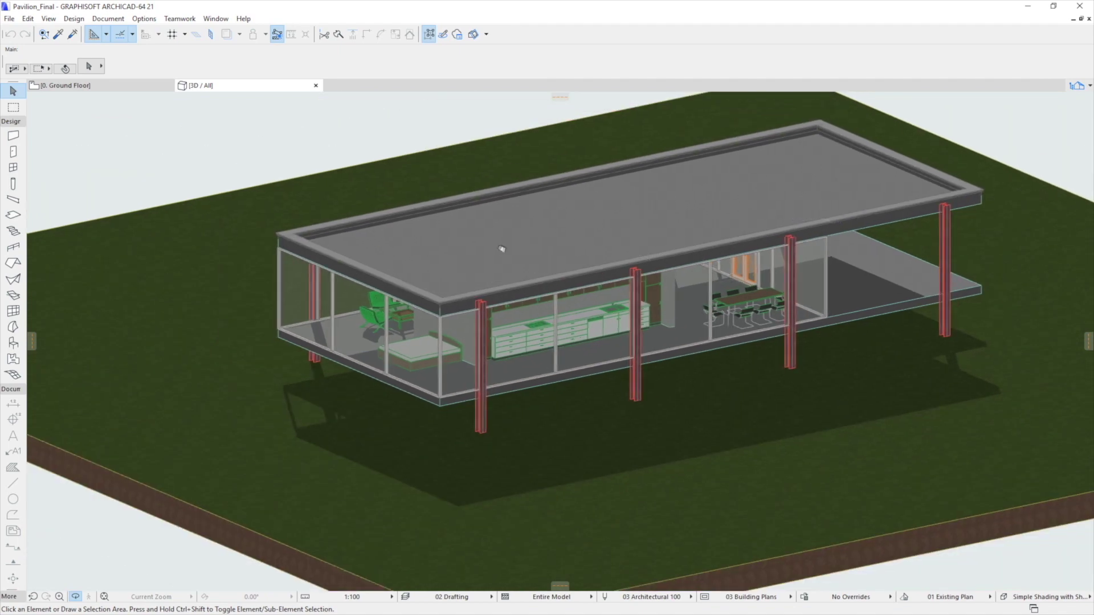
middle_drag(500, 247, 542, 279)
scroll(573, 306, up, 2)
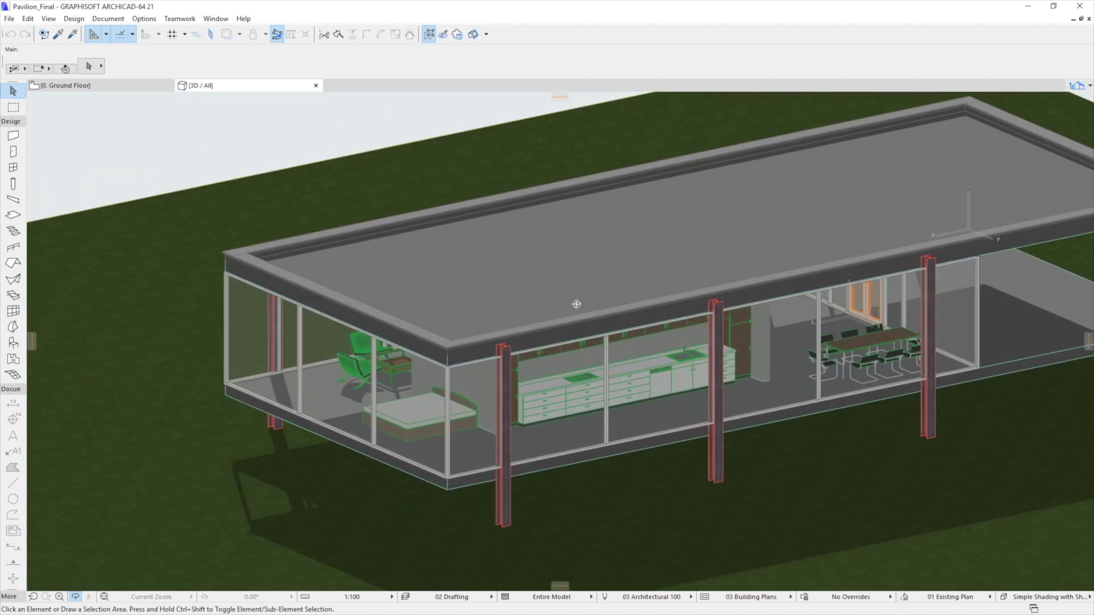
scroll(573, 306, up, 1)
scroll(572, 307, up, 2)
scroll(572, 306, up, 1)
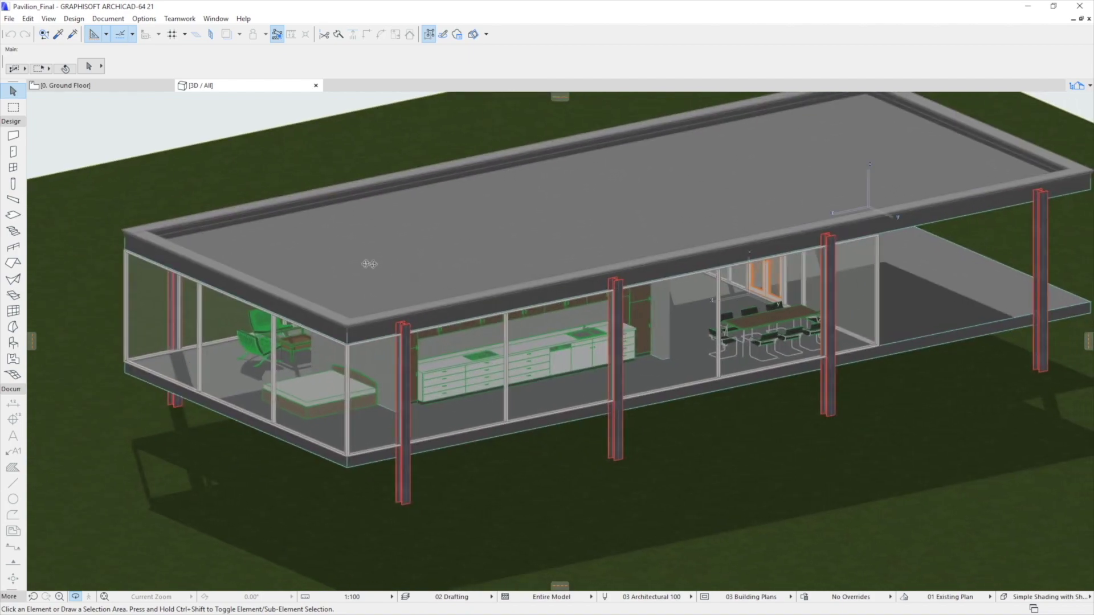
mouse_move(308, 259)
shift+middle_down()
mouse_move(489, 281)
mouse_move(918, 254)
mouse_move(576, 301)
shift+middle_up()
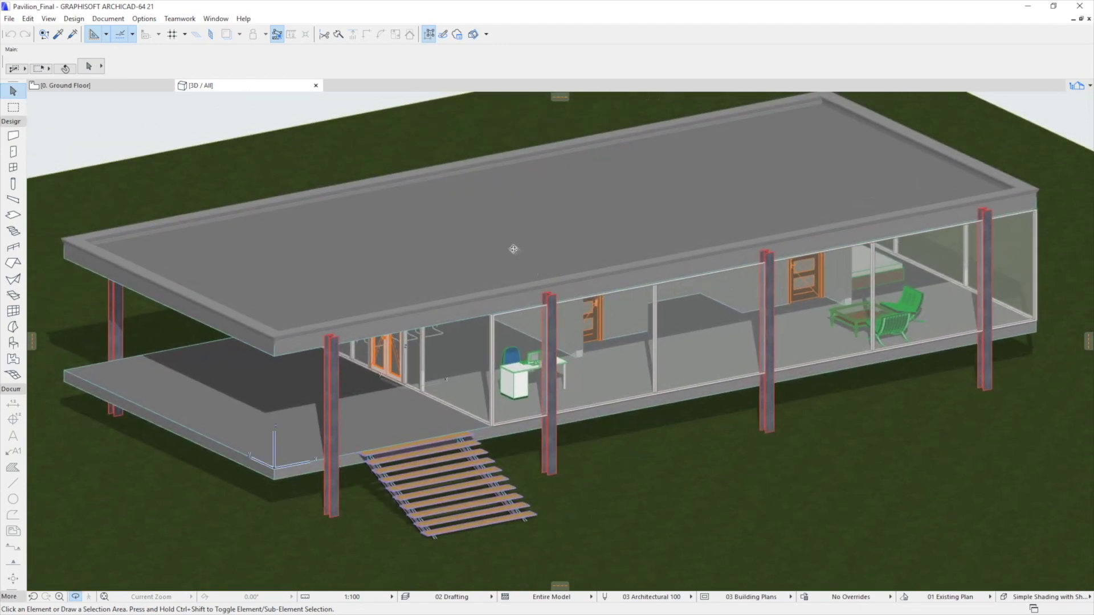
key(Escape)
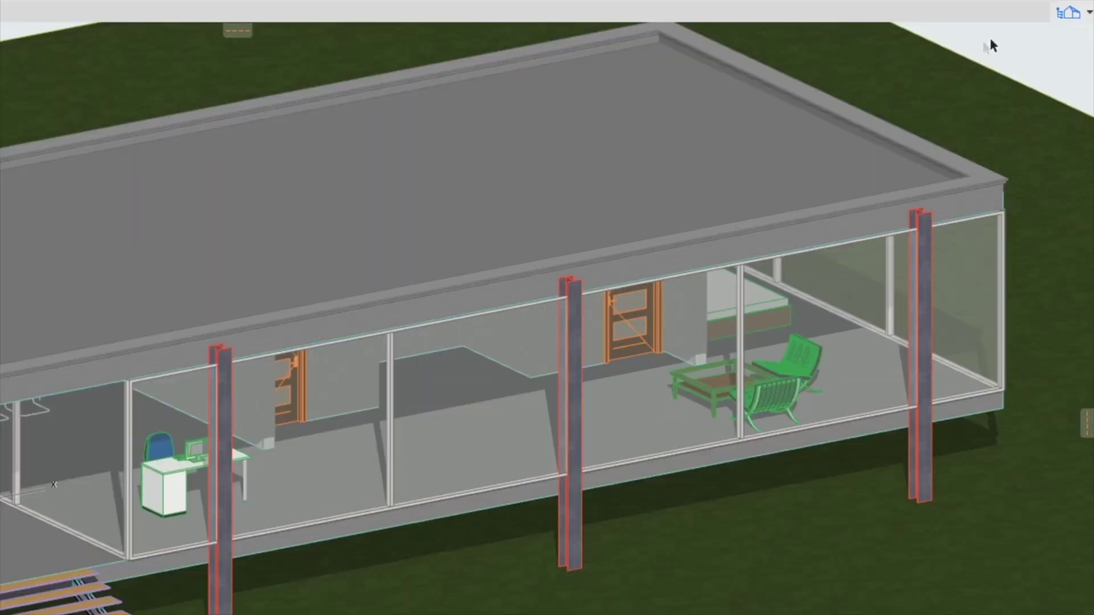
From the Navigator, launch the Generic Perspective 3D view at eye level.
click(1069, 16)
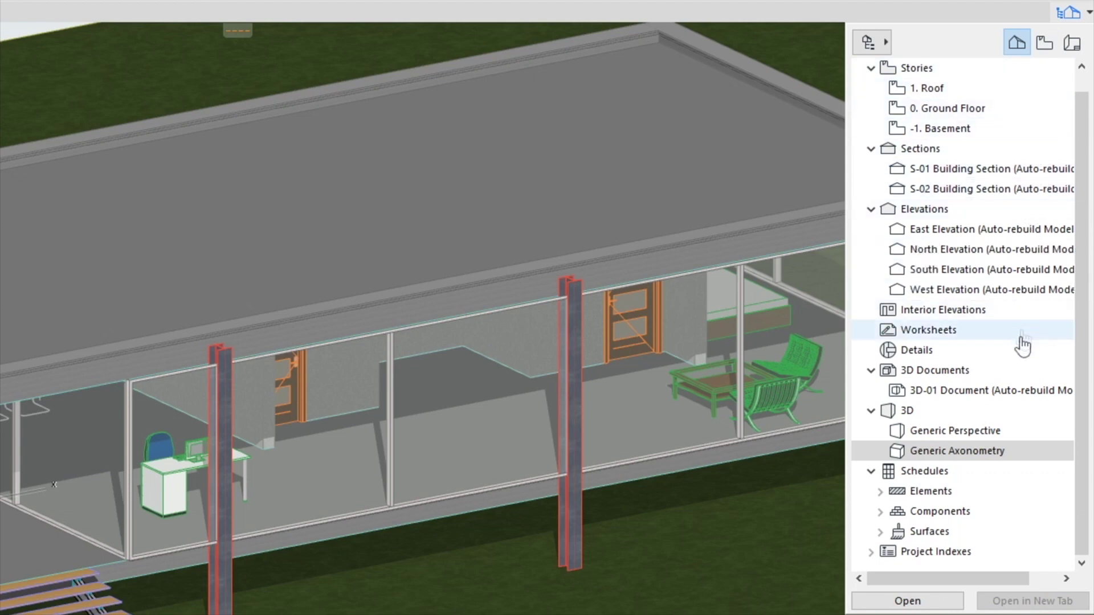
click(1017, 436)
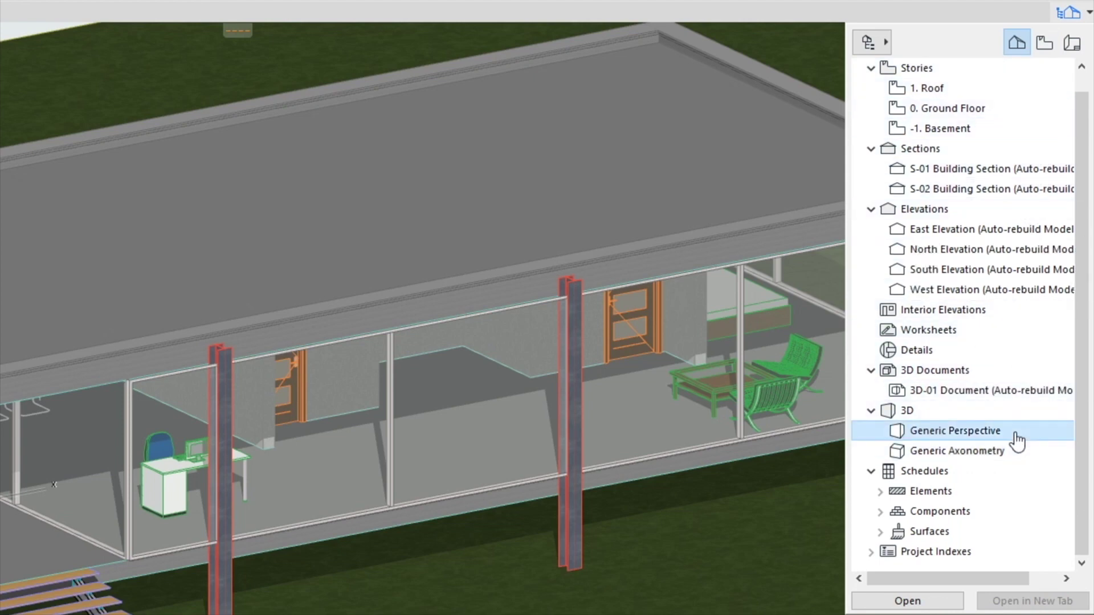
double_click(955, 430)
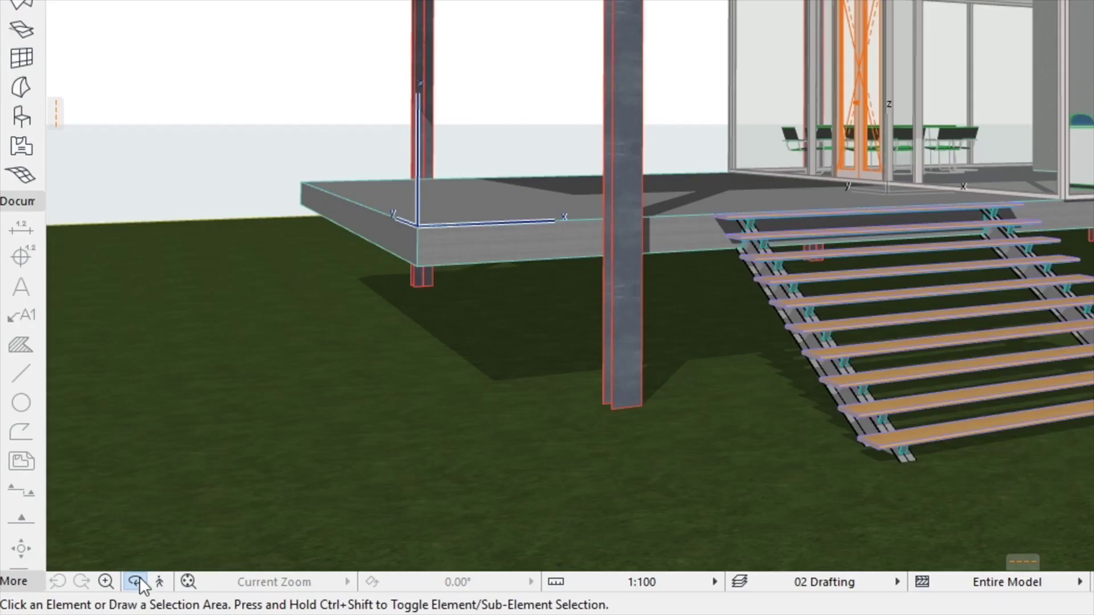
Orbit the perspective view past the dining area and kitchen to look along the glass facade.
click(76, 598)
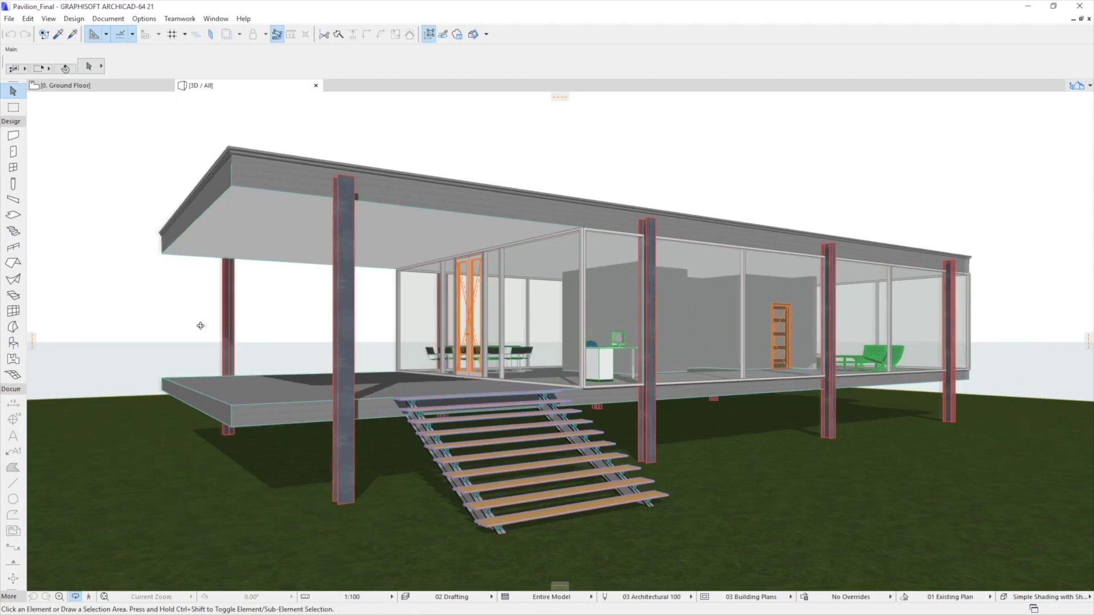
mouse_move(368, 325)
mouse_down()
mouse_move(433, 327)
mouse_move(502, 281)
mouse_up()
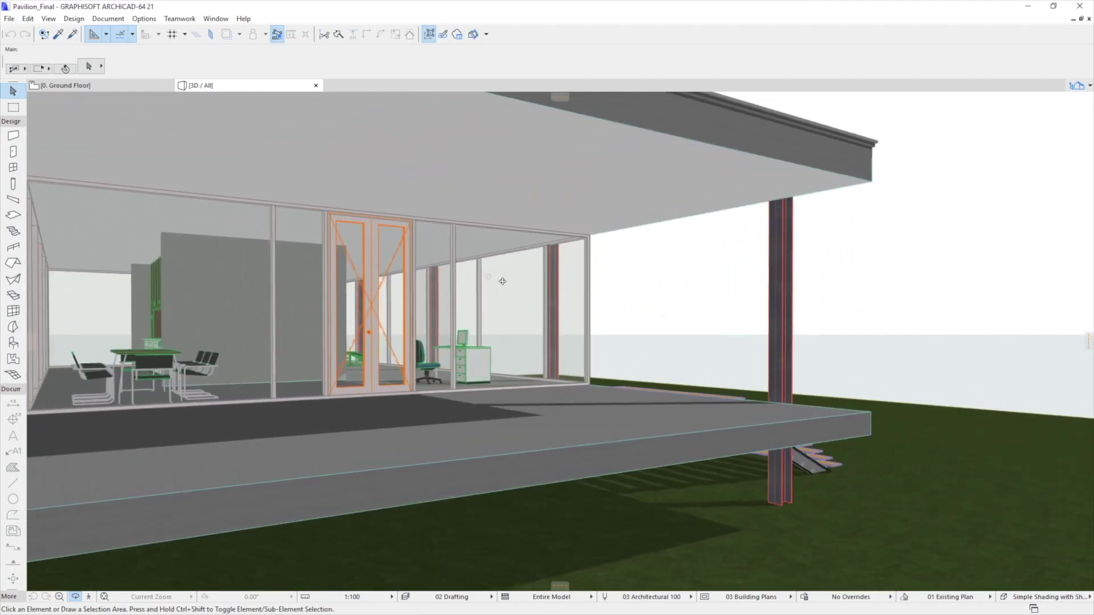
scroll(502, 281, down, 3)
mouse_move(502, 281)
mouse_down()
mouse_move(483, 212)
mouse_move(507, 257)
mouse_up()
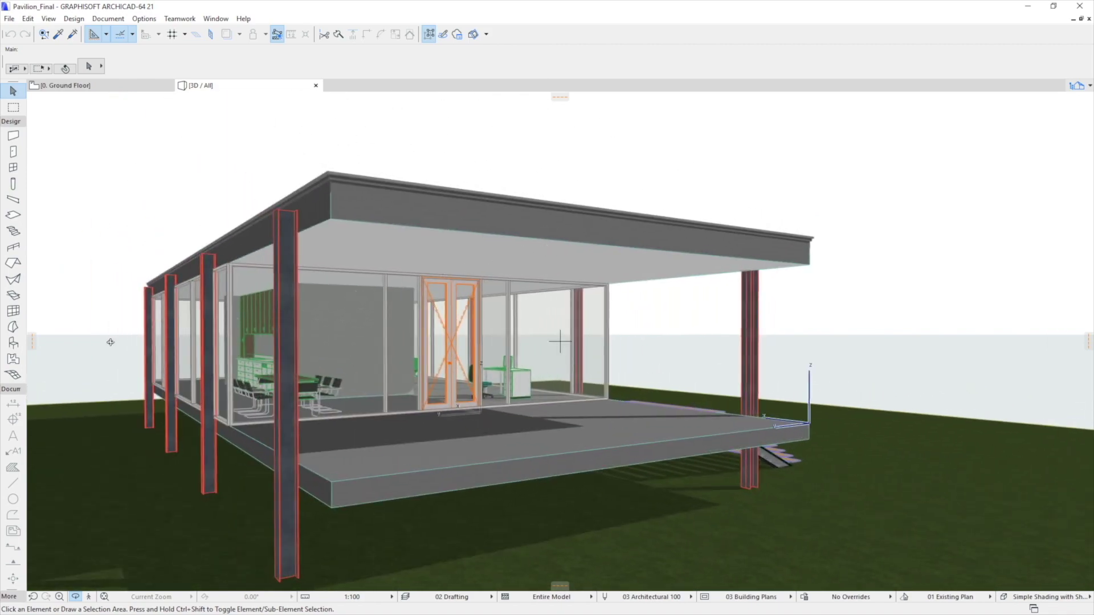
drag(109, 342, 196, 326)
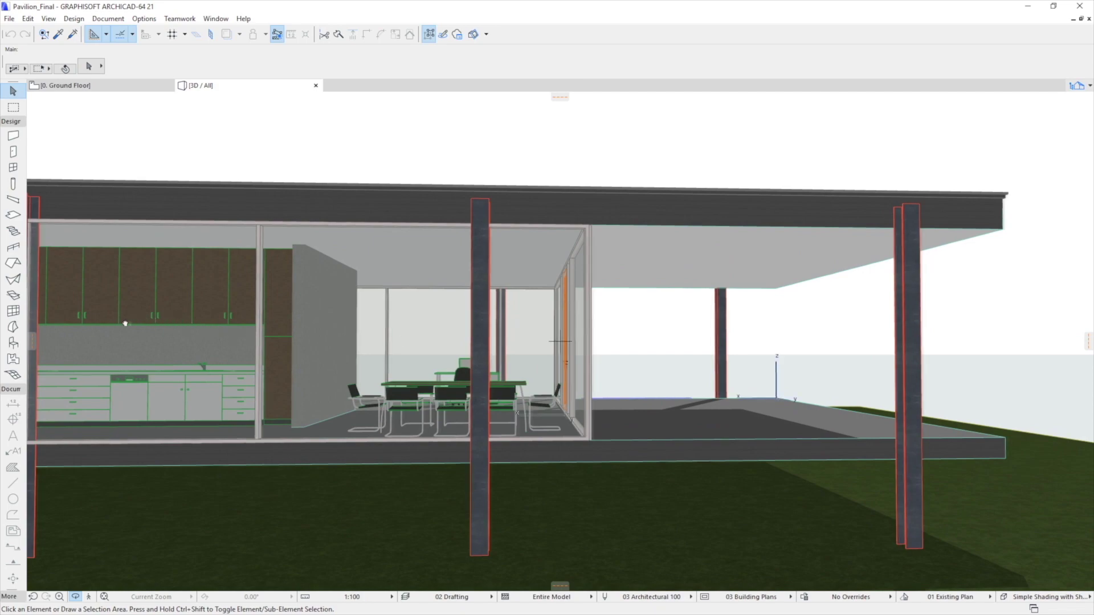
mouse_move(196, 326)
mouse_down()
mouse_move(816, 315)
mouse_move(556, 308)
mouse_up()
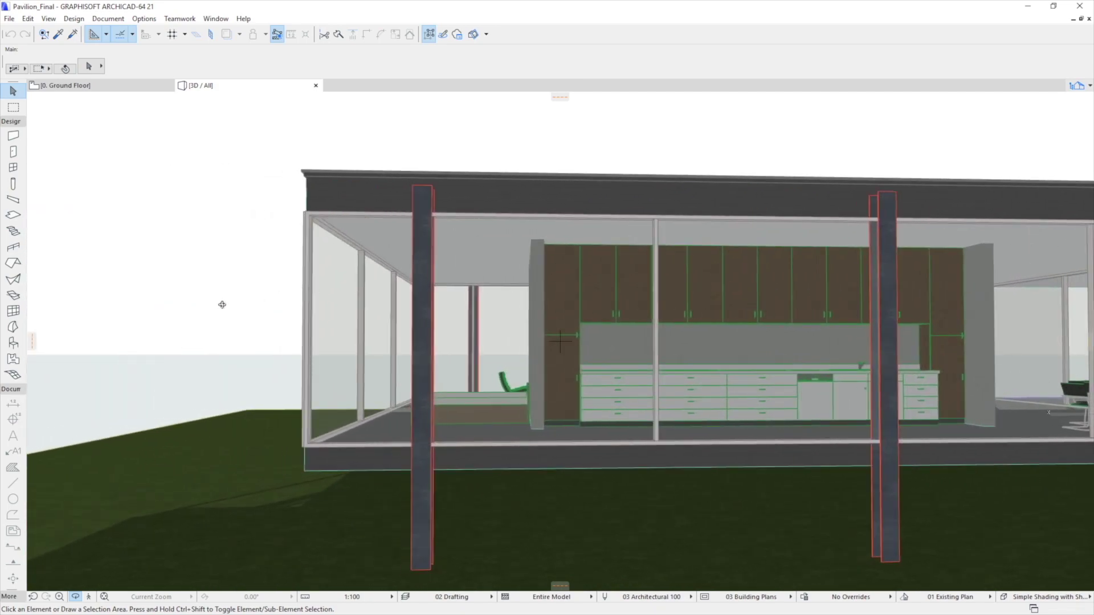
mouse_move(222, 305)
mouse_down()
mouse_move(721, 317)
mouse_move(265, 245)
mouse_up()
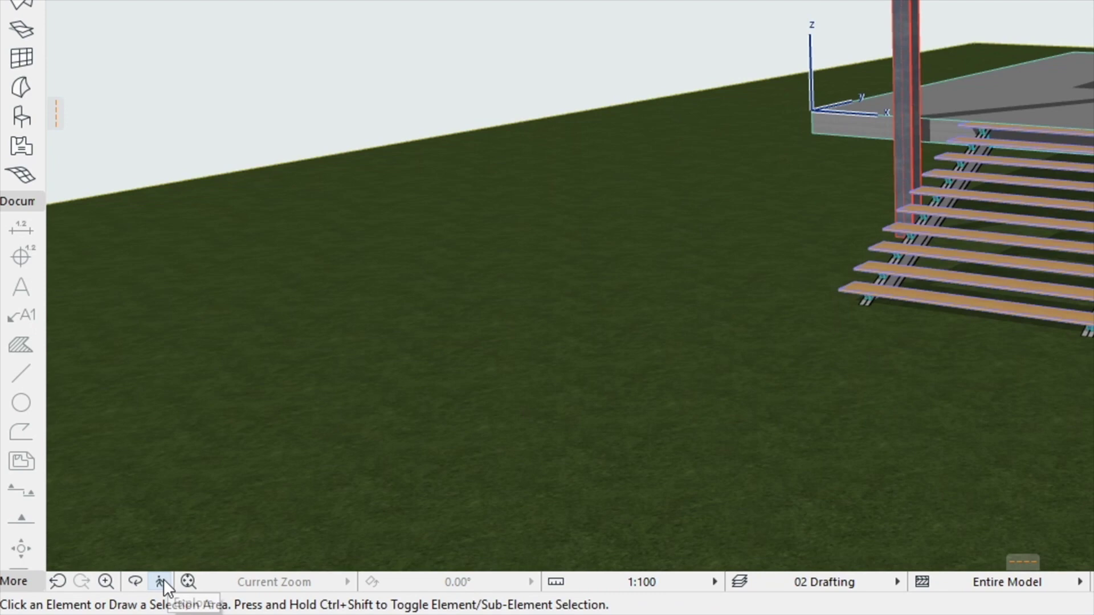
click(163, 579)
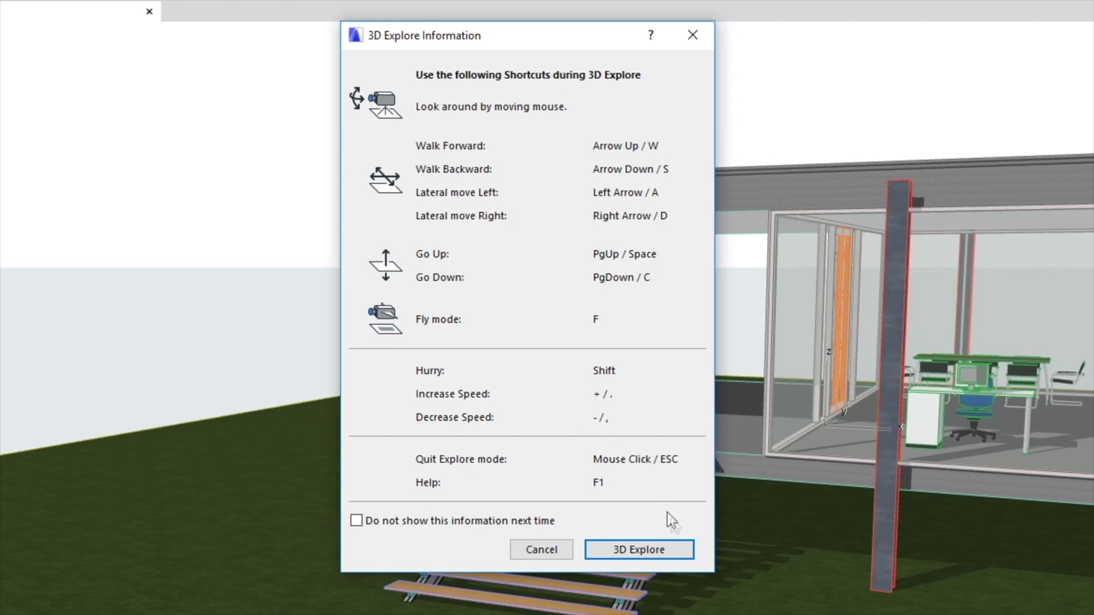
Confirm the 3D Explore information dialog to begin the first-person walkthrough.
click(686, 550)
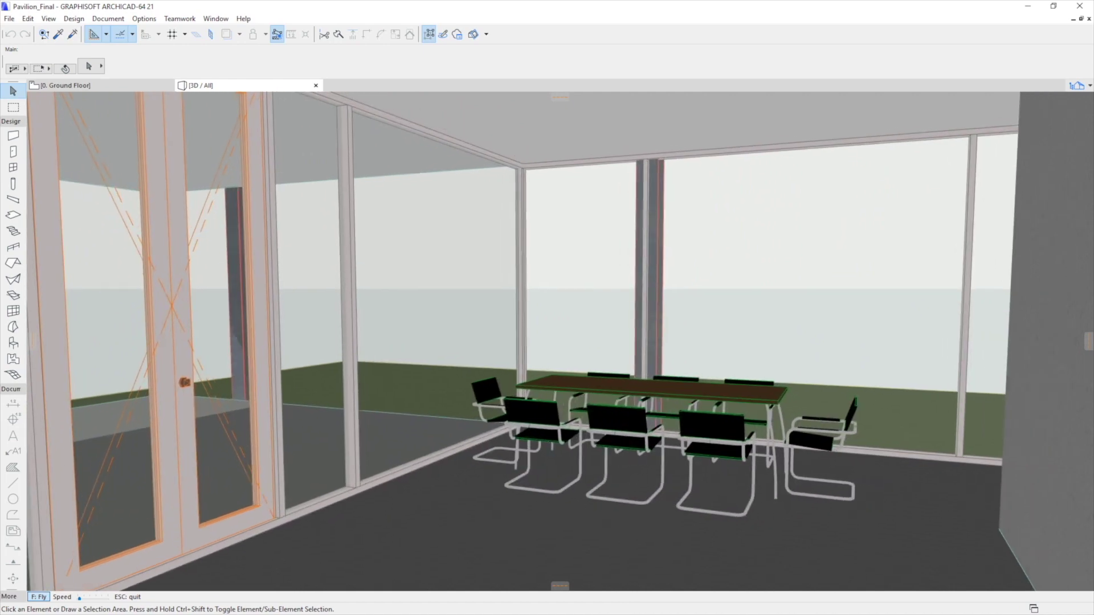
End the walkthrough and return to the 0. Ground Floor plan.
key(Escape)
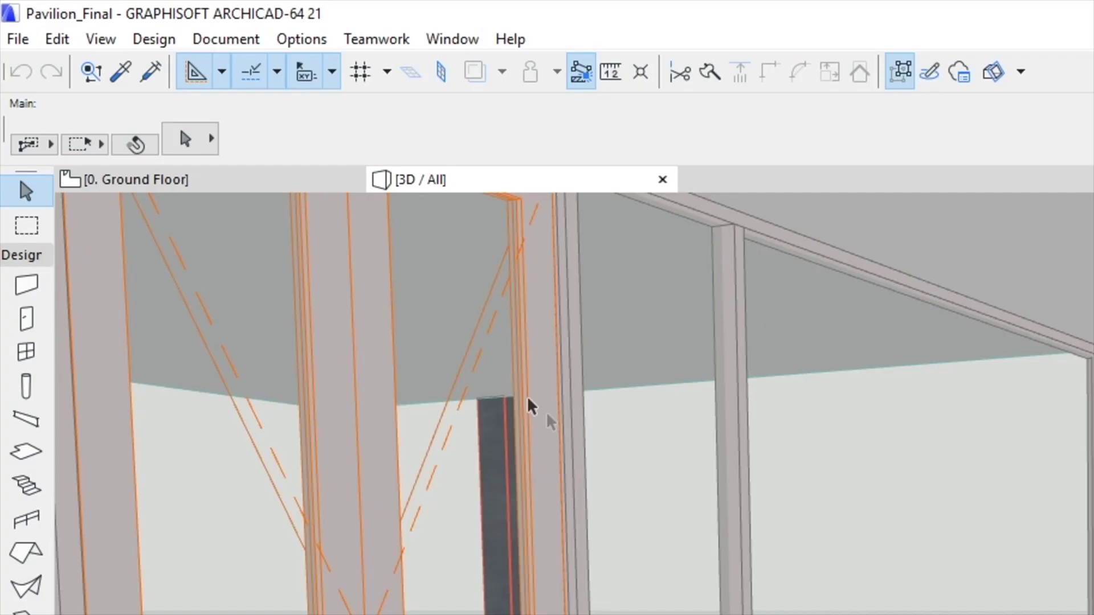
click(338, 187)
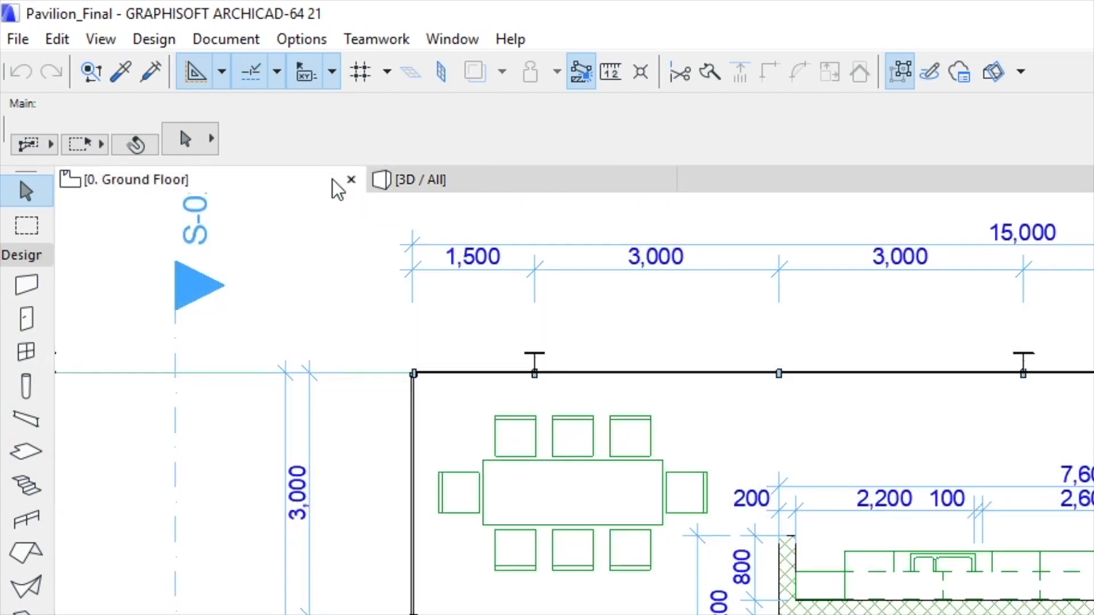